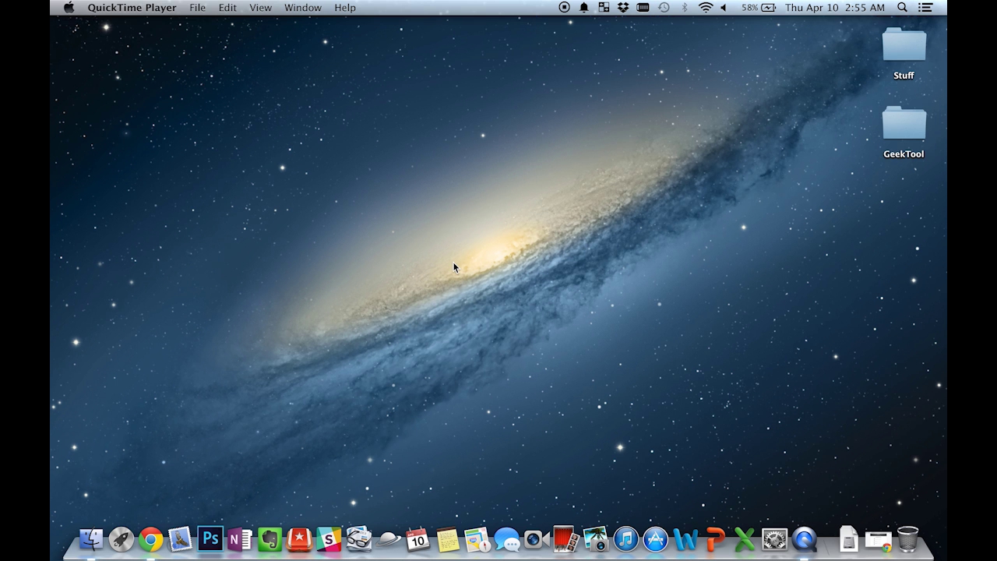
# - Switch to Chrome to look over the GeekTool download page, and minimize the browser window
pyautogui.click(152, 537)
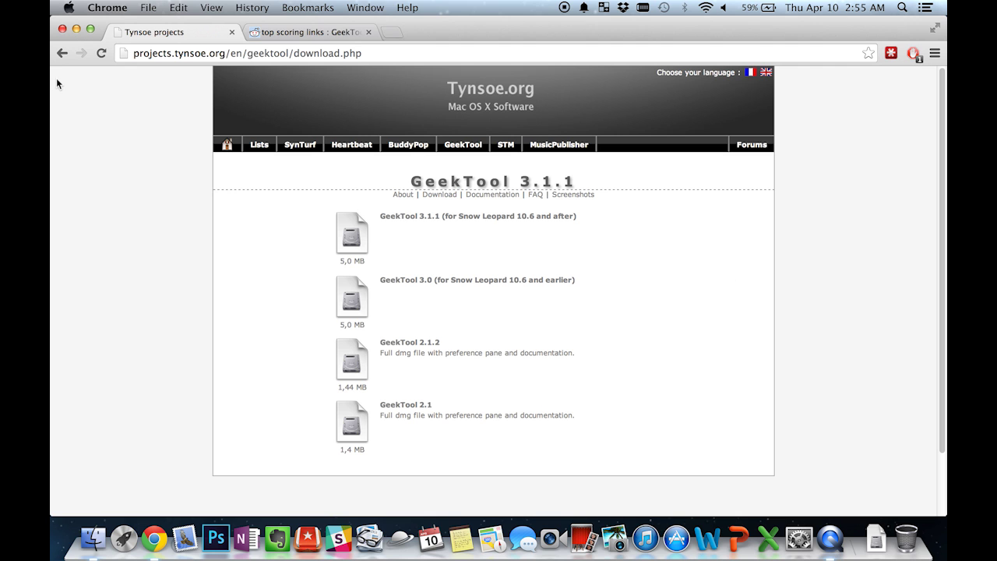
pyautogui.click(77, 29)
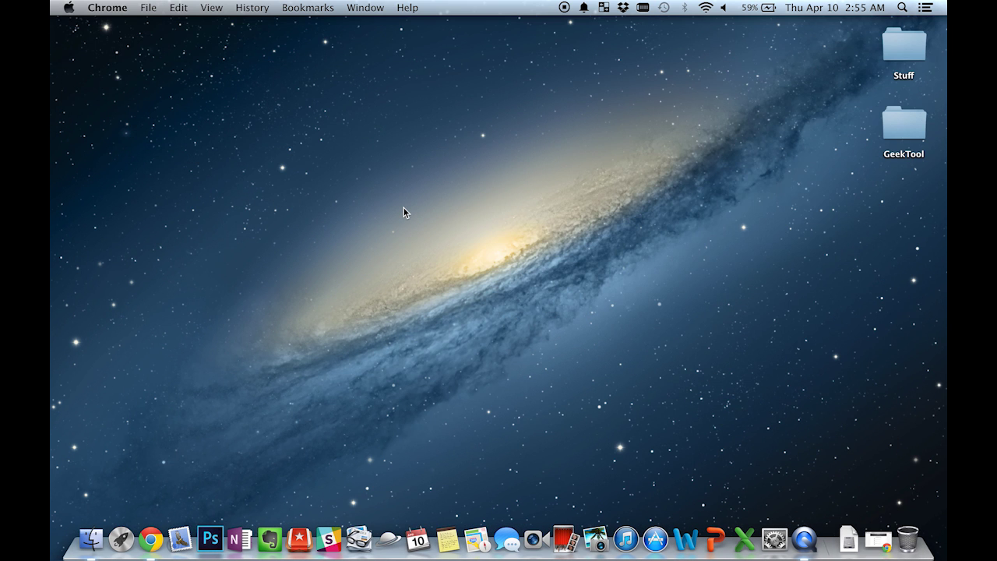
# - Search the installed applications for "geek", launch GeekTool and move its window higher on the desktop
pyautogui.press('F4')
pyautogui.write('geek')
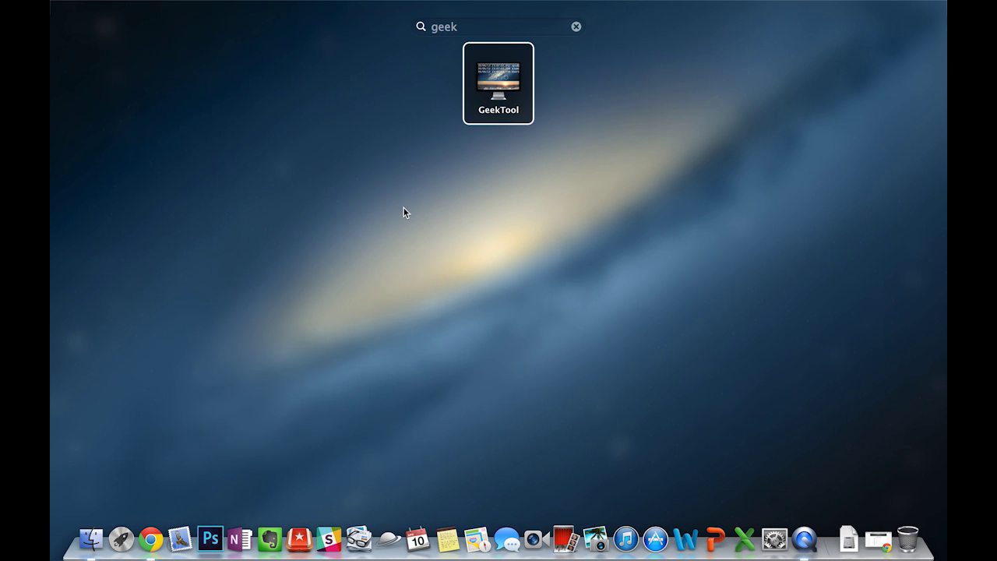
pyautogui.press('Return')
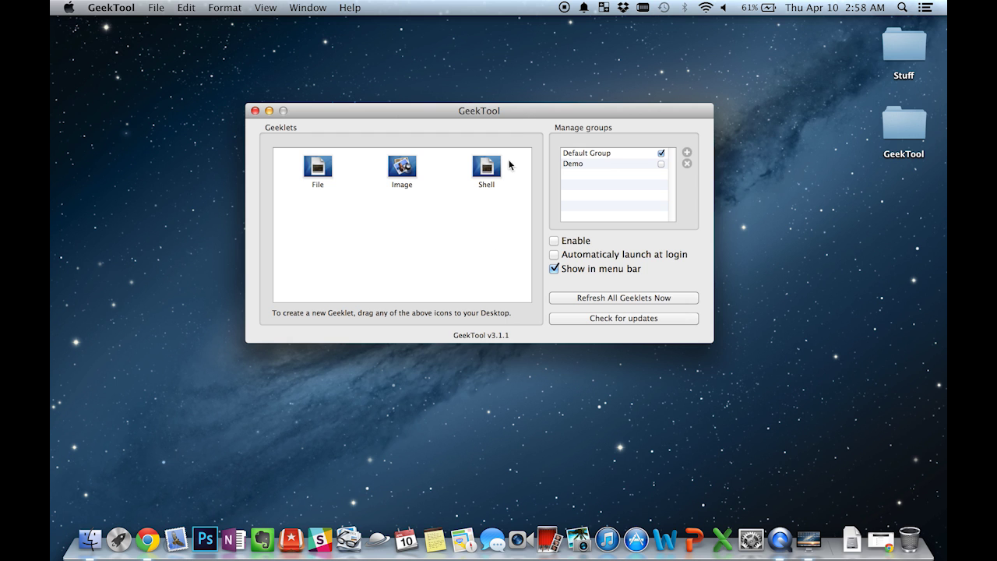
pyautogui.moveTo(518, 114); pyautogui.dragTo(537, 60)
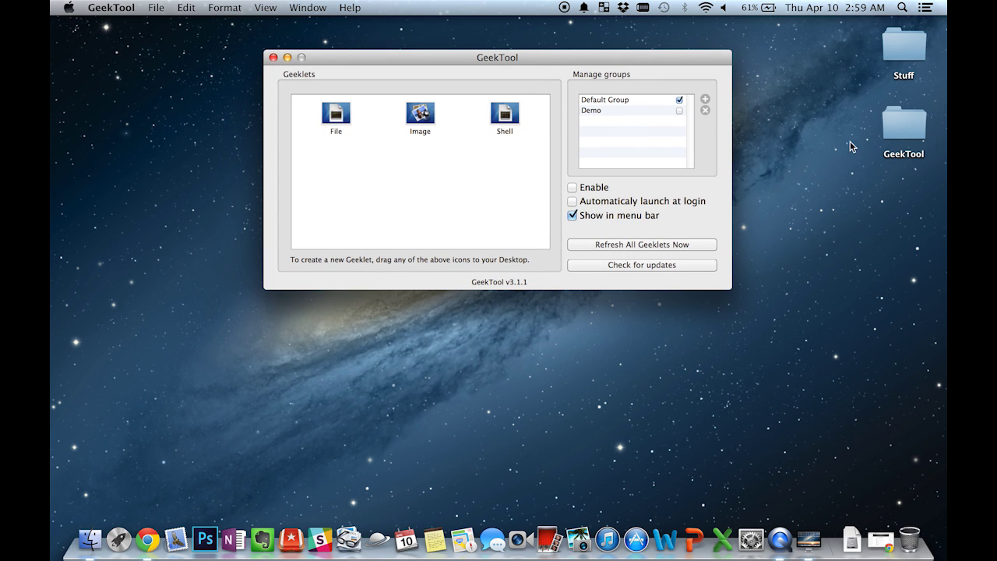
# - Browse the saved .glet files in the desktop's GeekTool folder
pyautogui.doubleClick(904, 131)
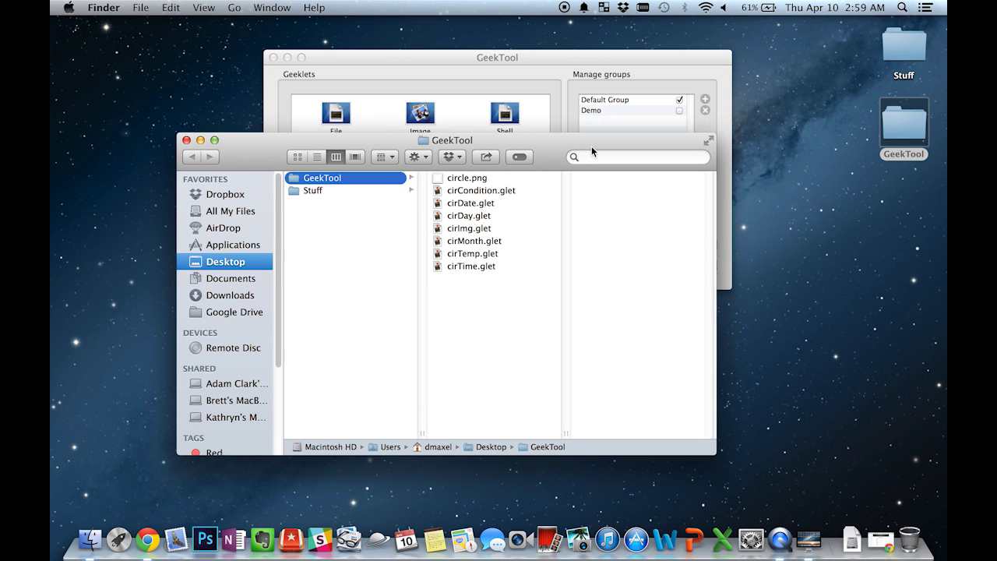
pyautogui.doubleClick(492, 201)
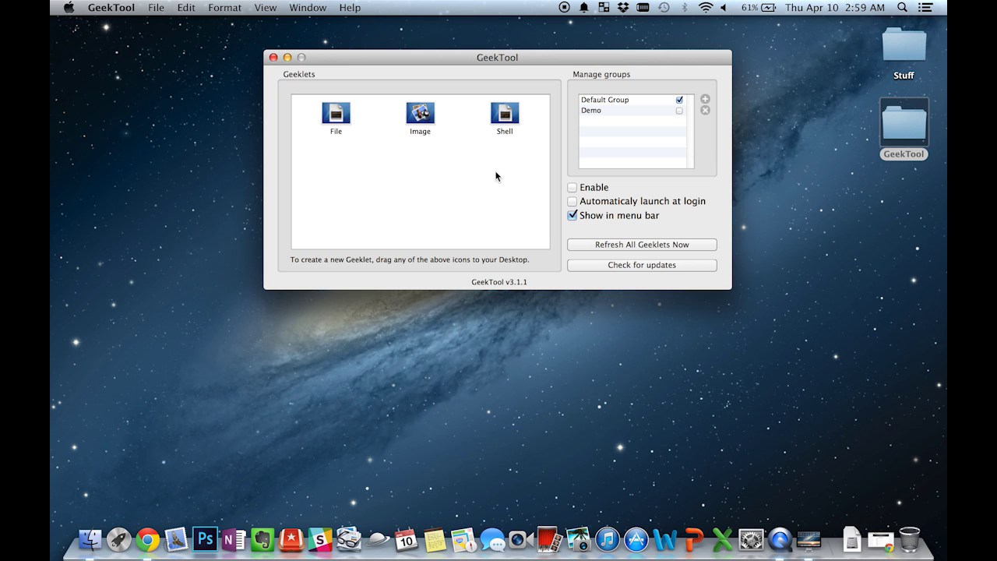
# - Add a File geeklet to the desktop at about 316 x 440 and set its source to todo.txt from Documents
pyautogui.moveTo(335, 119); pyautogui.dragTo(329, 386)
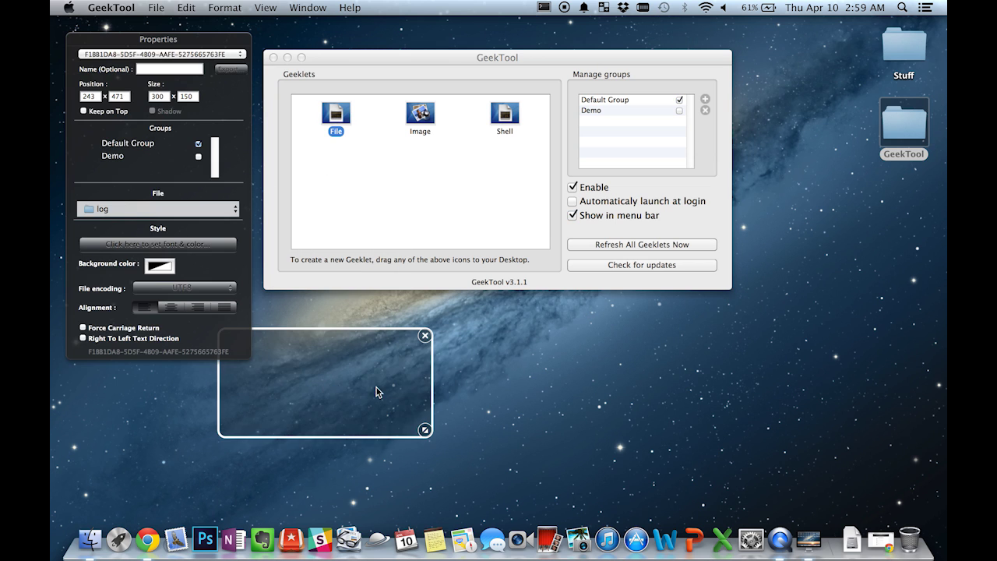
pyautogui.moveTo(365, 348); pyautogui.dragTo(416, 331)
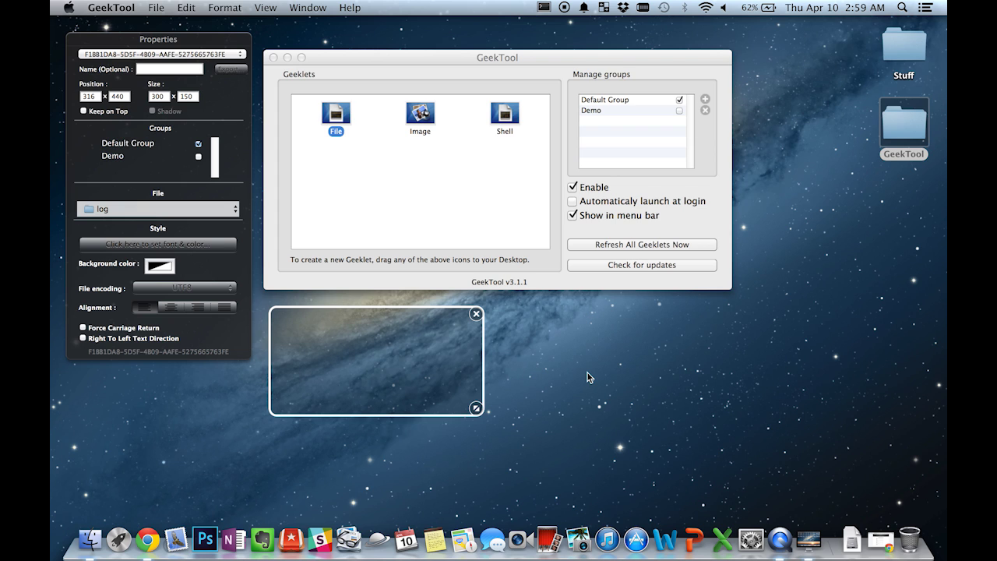
pyautogui.click(229, 214)
pyautogui.click(162, 190)
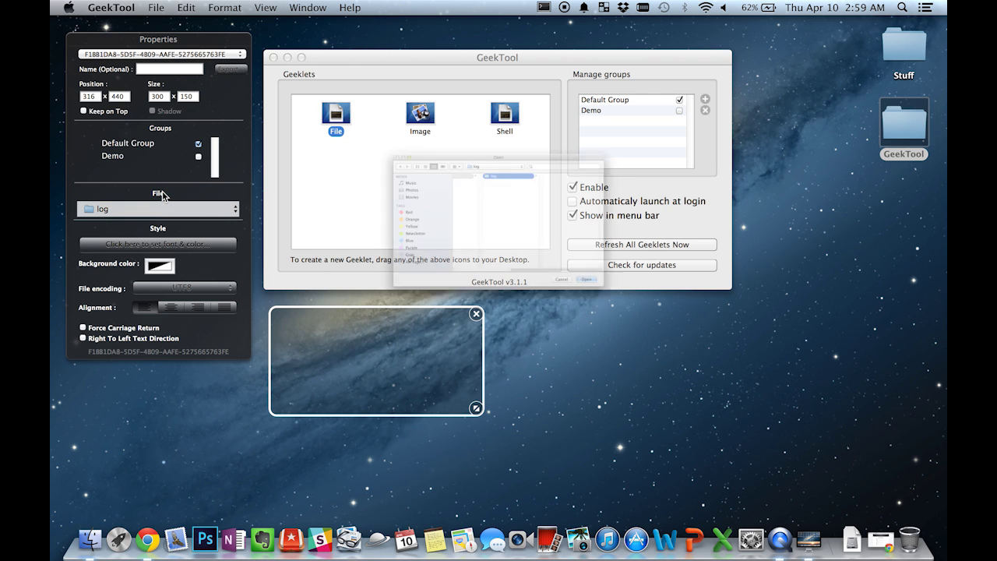
pyautogui.click(301, 199)
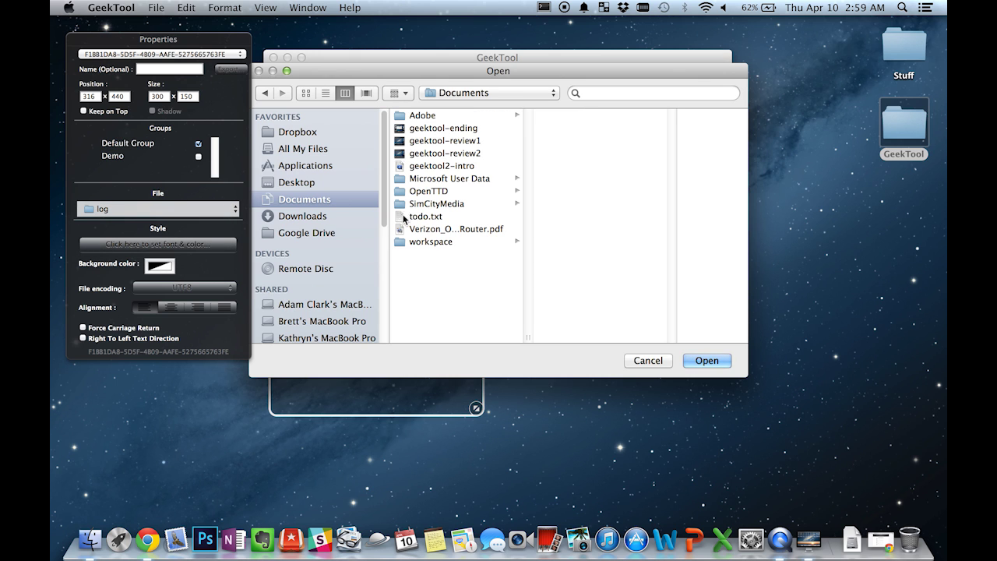
pyautogui.click(425, 219)
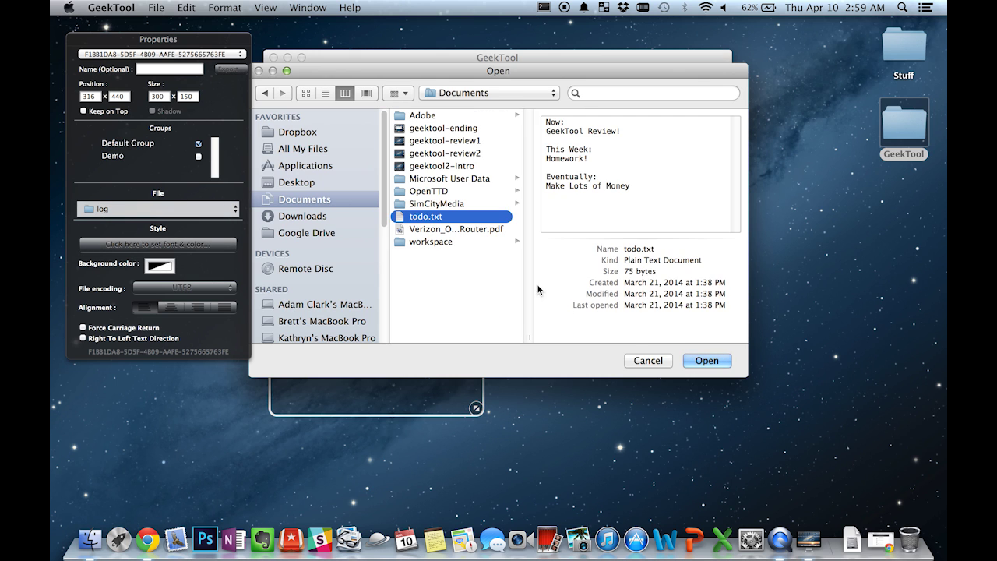
pyautogui.click(707, 360)
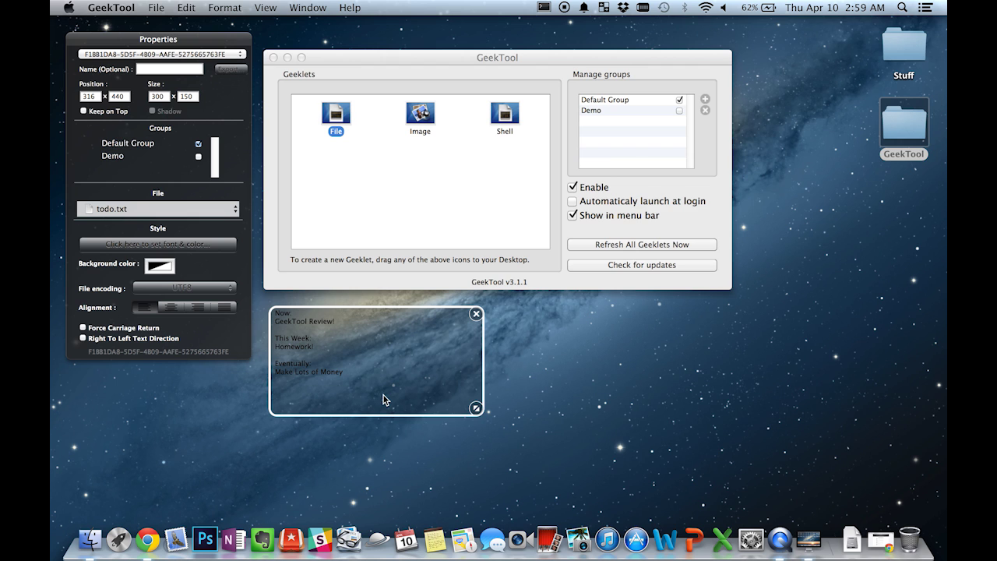
# - Style the to-do geeklet's text in white, using Menlo Regular from the Fixed Width collection at size 12
pyautogui.press('super+t')
pyautogui.press('super+shift+c')
pyautogui.moveTo(414, 271); pyautogui.dragTo(413, 237)
pyautogui.click(294, 190)
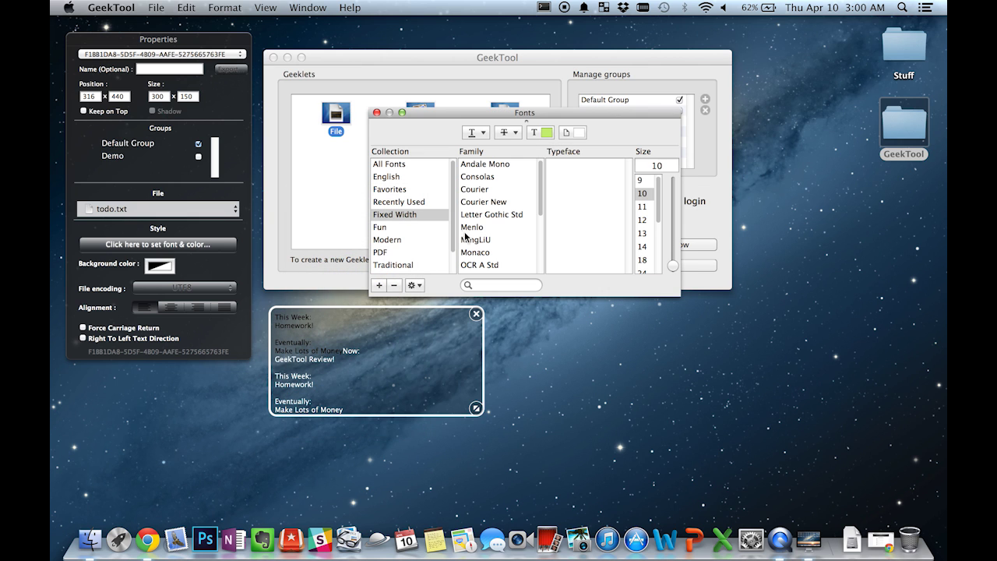
pyautogui.click(506, 231)
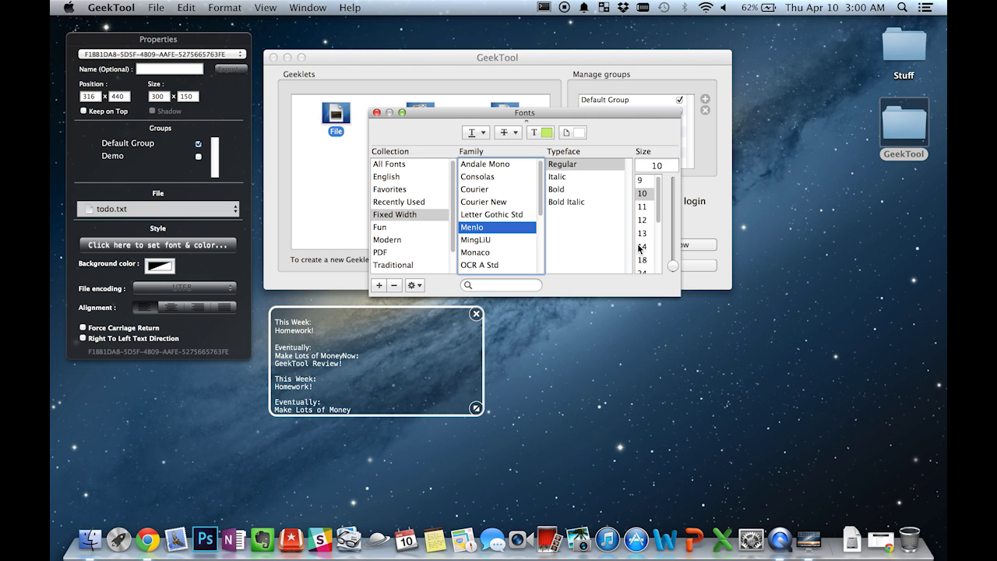
pyautogui.click(643, 220)
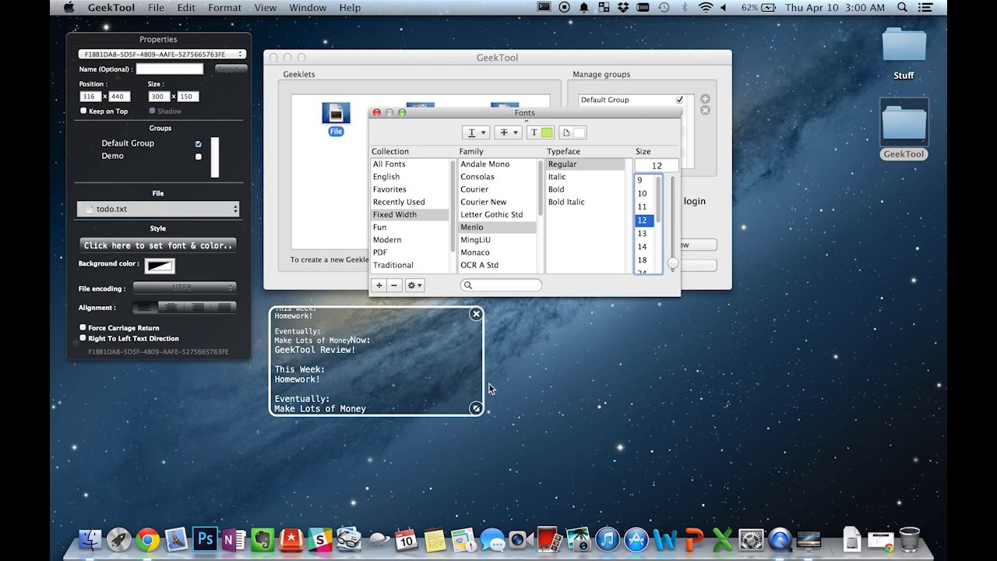
# - Enlarge the to-do geeklet to about 340 x 240 and position it at about 329 x 450
pyautogui.moveTo(373, 314); pyautogui.dragTo(381, 327)
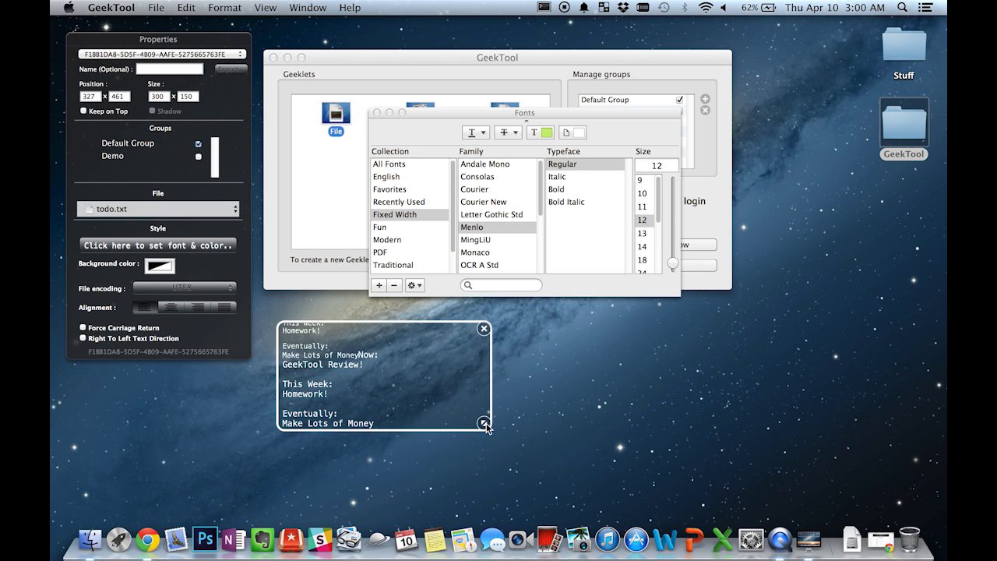
pyautogui.moveTo(483, 420); pyautogui.dragTo(514, 492)
pyautogui.moveTo(462, 338); pyautogui.dragTo(463, 329)
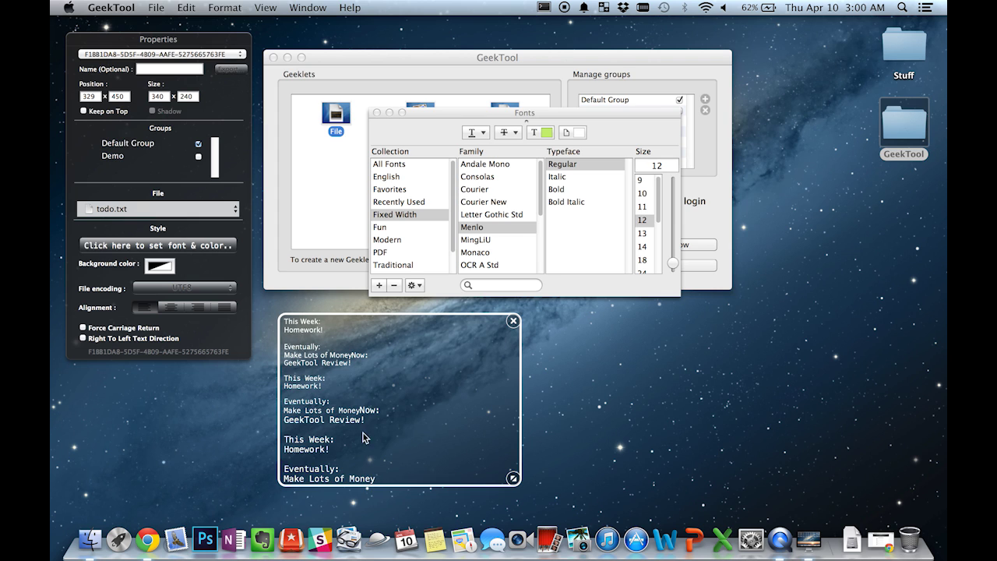
pyautogui.click(539, 123)
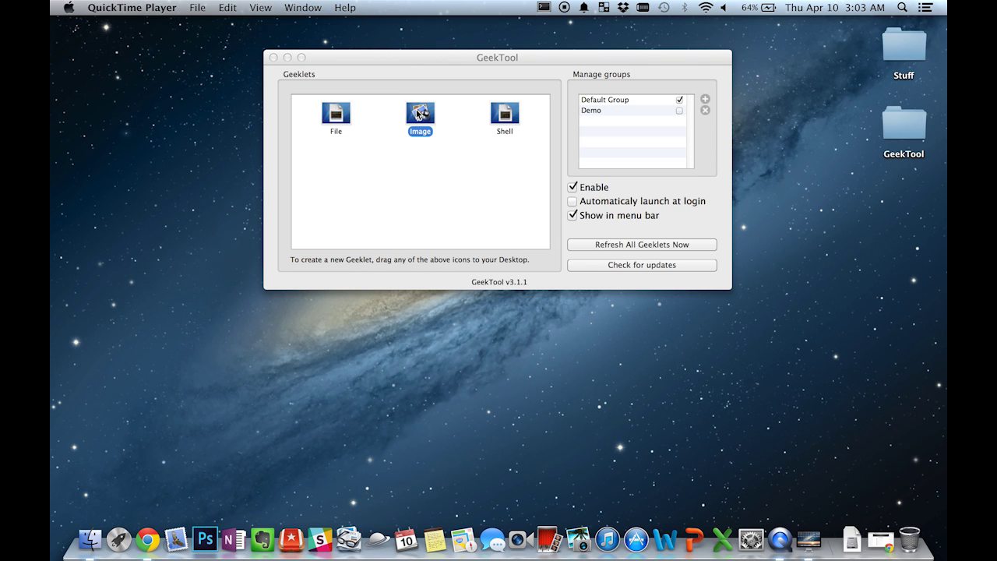
# - Add an Image geeklet showing 244274_1...5478_o.jpg from Dropbox's Private folder, then make it taller and reposition it
pyautogui.moveTo(421, 115); pyautogui.dragTo(409, 403)
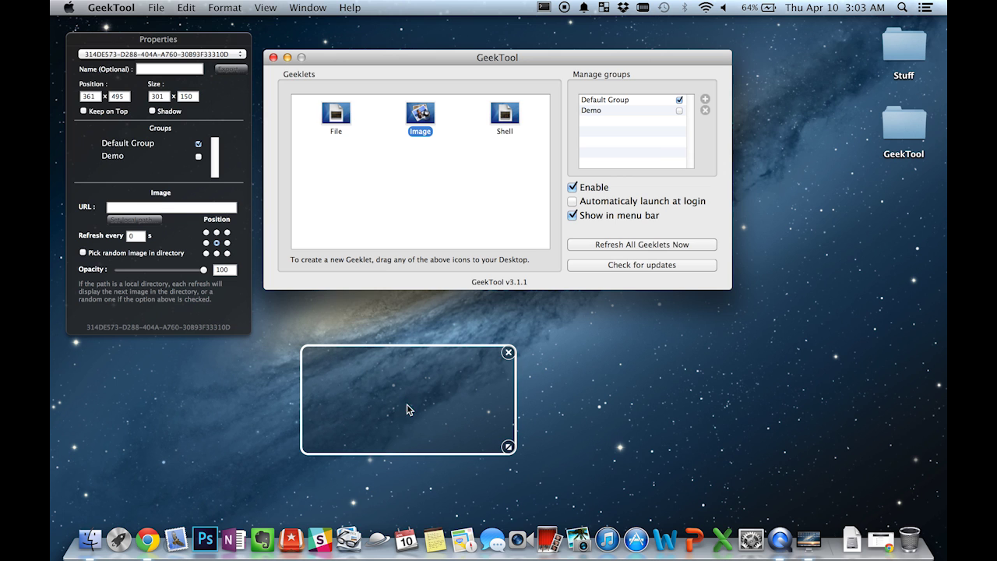
pyautogui.click(148, 221)
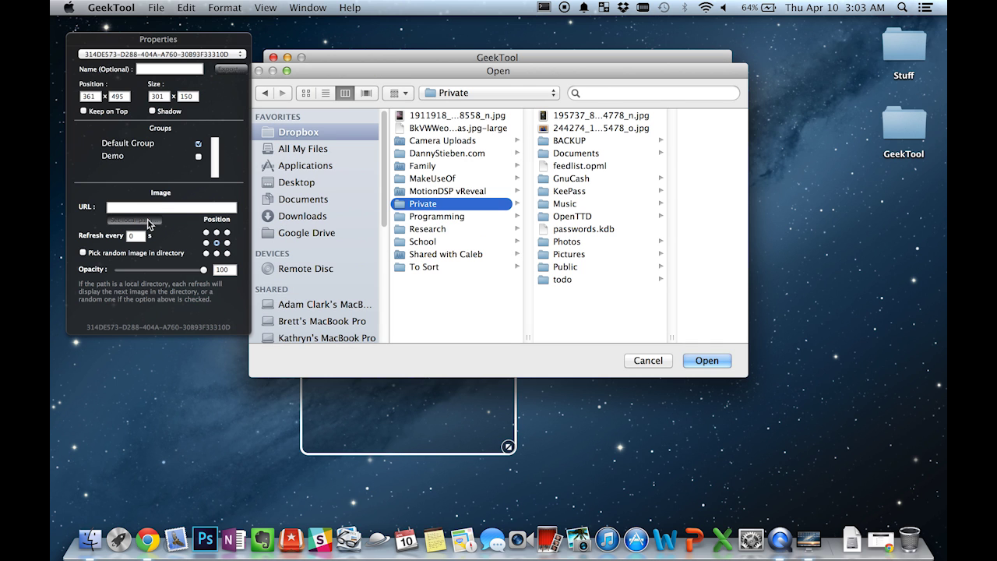
pyautogui.click(583, 128)
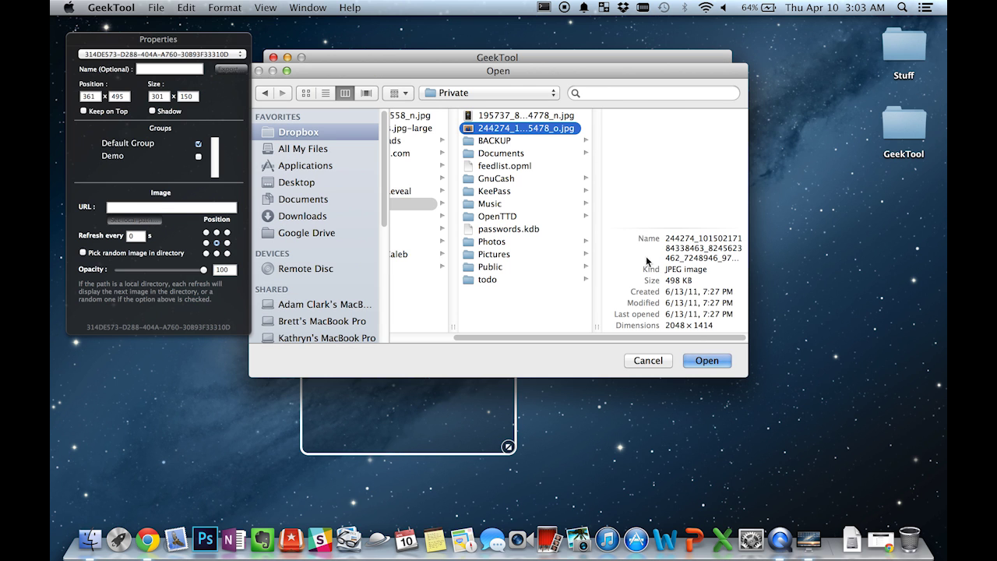
pyautogui.click(705, 360)
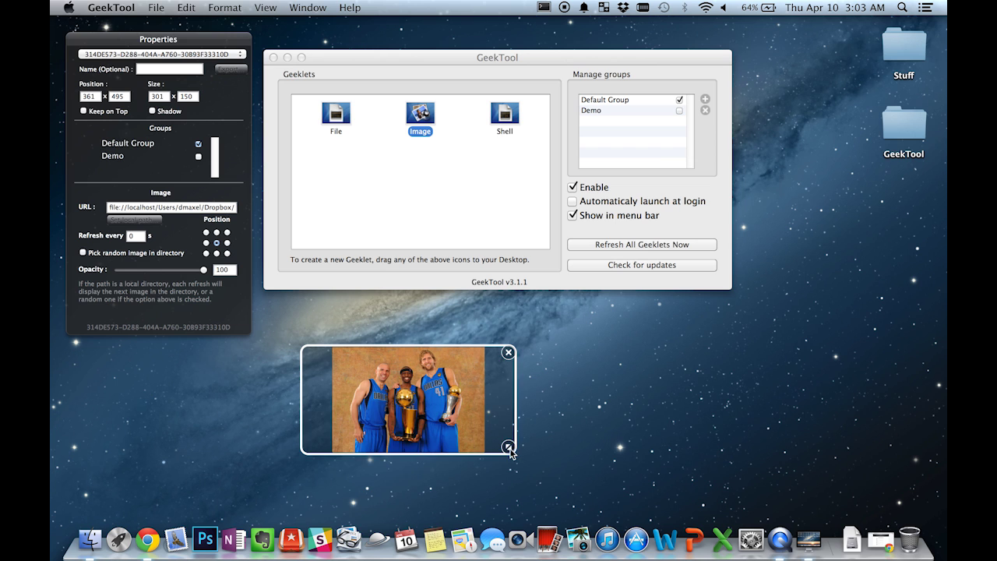
pyautogui.moveTo(508, 446); pyautogui.dragTo(501, 479)
pyautogui.moveTo(417, 428); pyautogui.dragTo(446, 418)
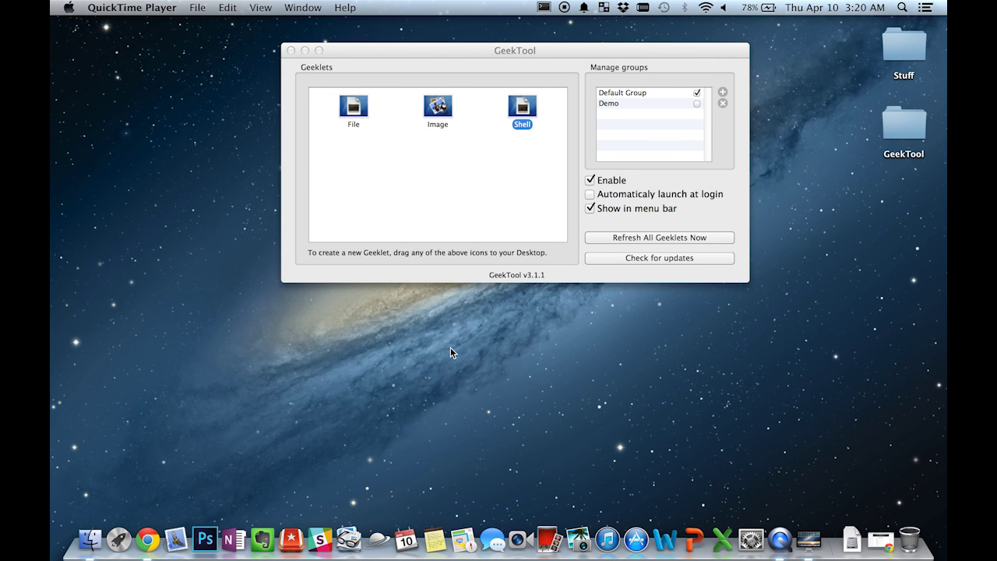
# - Add a Shell geeklet to the desktop at about 326 x 491 and set its command to cal
pyautogui.moveTo(518, 115); pyautogui.dragTo(363, 408)
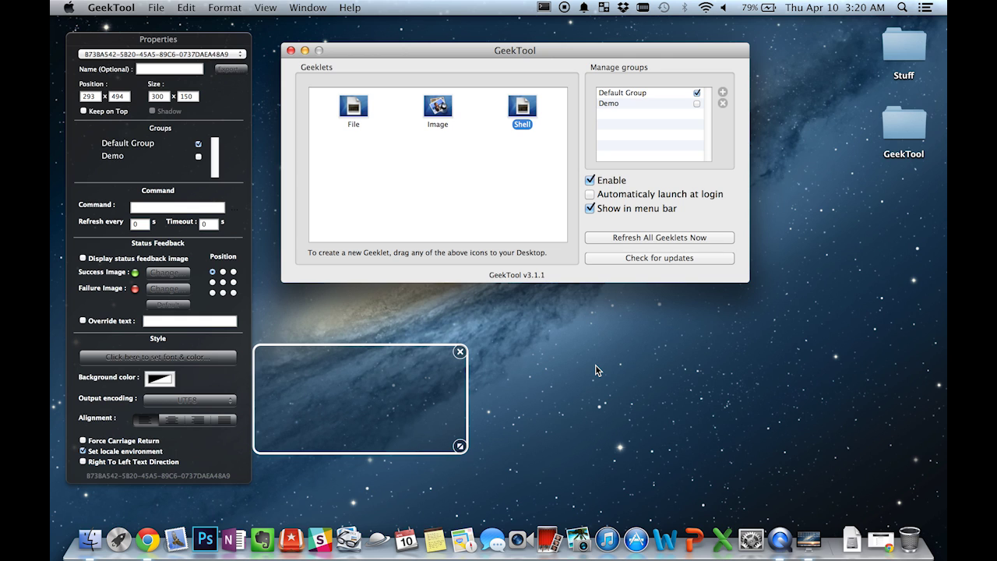
pyautogui.moveTo(422, 365); pyautogui.dragTo(446, 363)
pyautogui.click(198, 208)
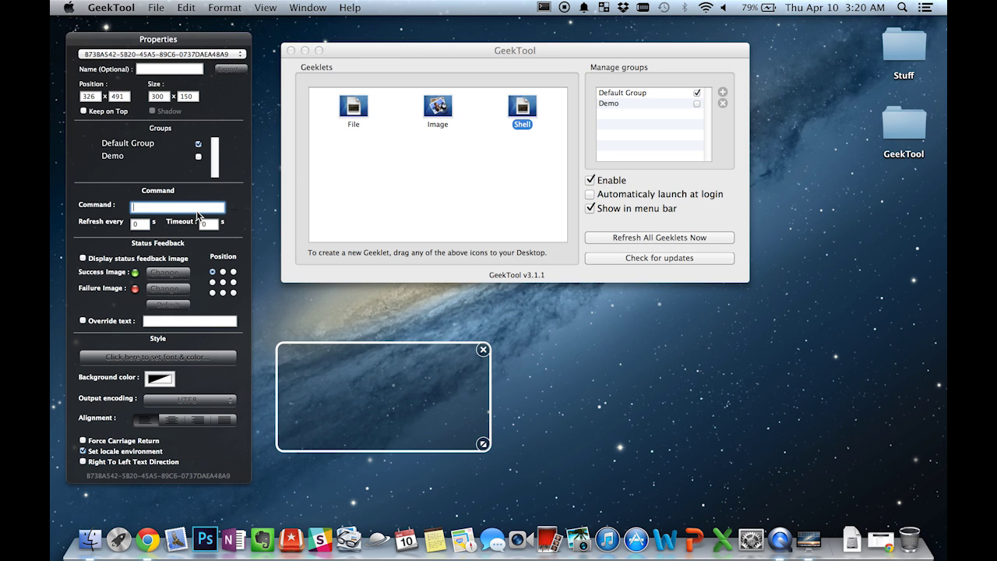
pyautogui.write('cal')
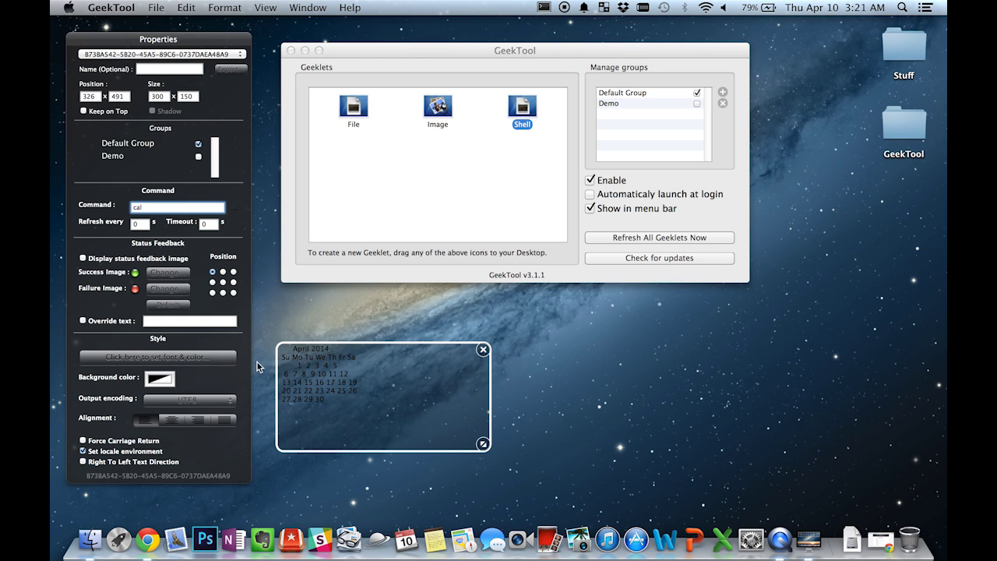
# - Style the calendar geeklet's text in white Courier New Regular at size 14 and move it to about 965 x 586
pyautogui.click(217, 358)
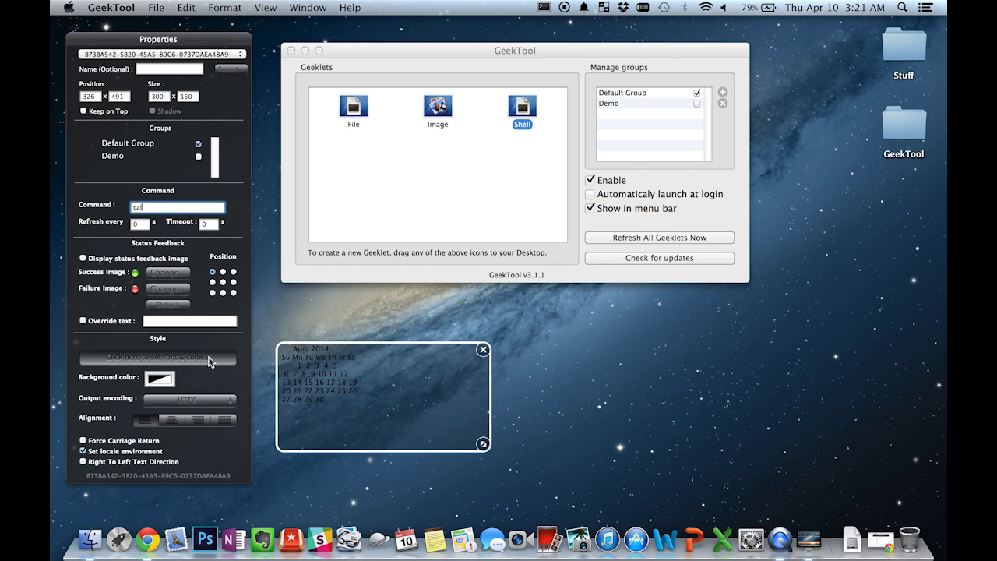
pyautogui.click(489, 203)
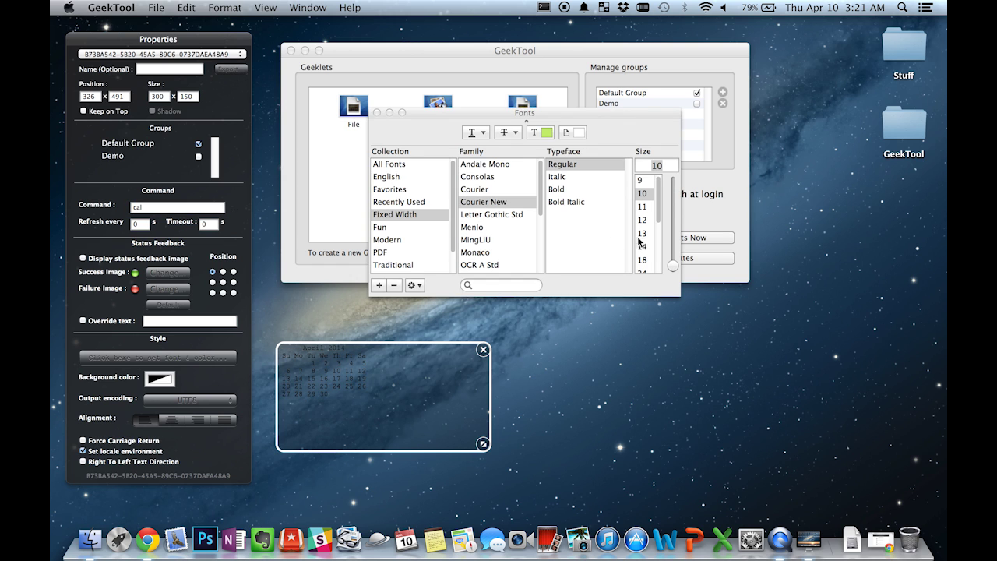
pyautogui.click(651, 246)
pyautogui.click(545, 132)
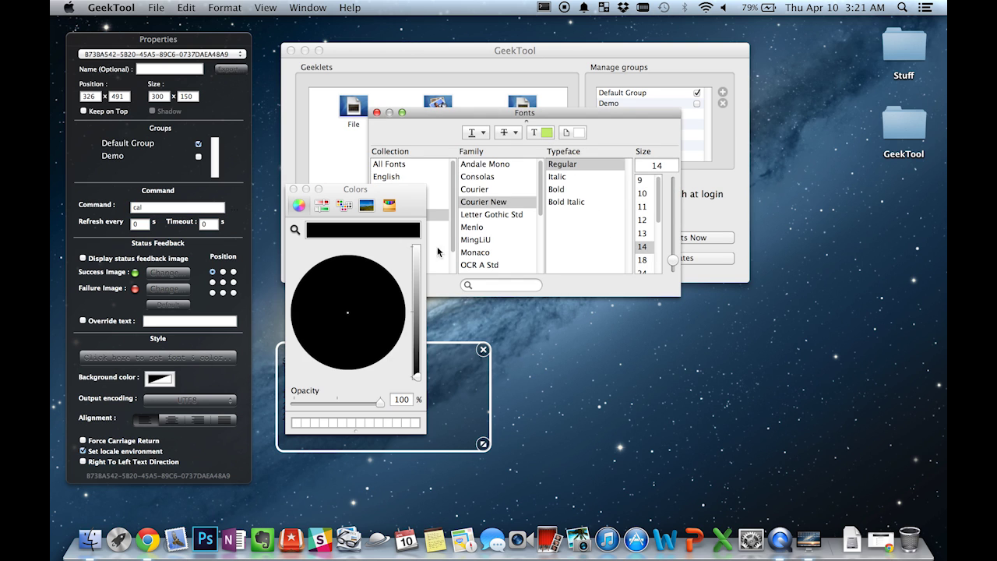
pyautogui.click(293, 188)
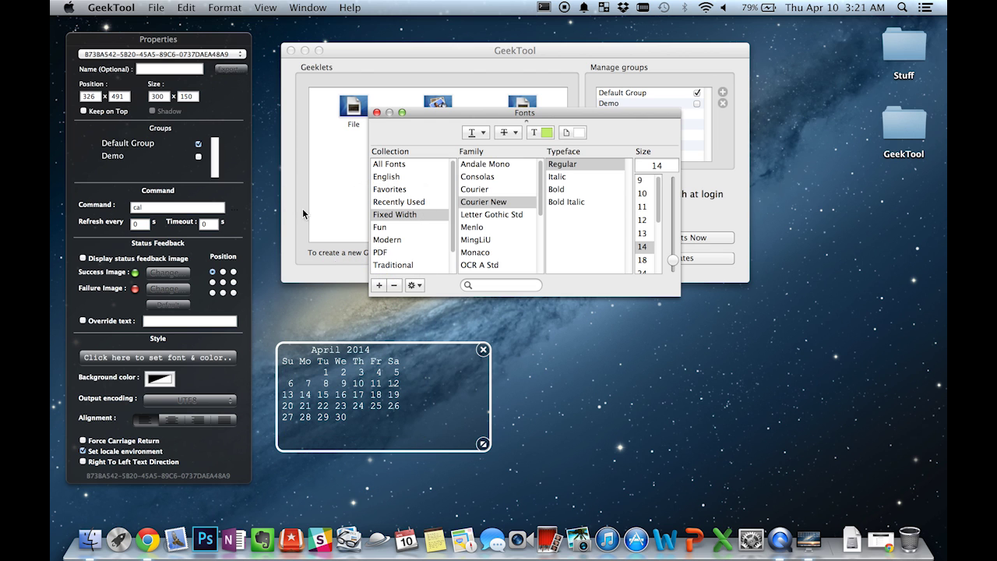
pyautogui.moveTo(436, 370); pyautogui.dragTo(879, 431)
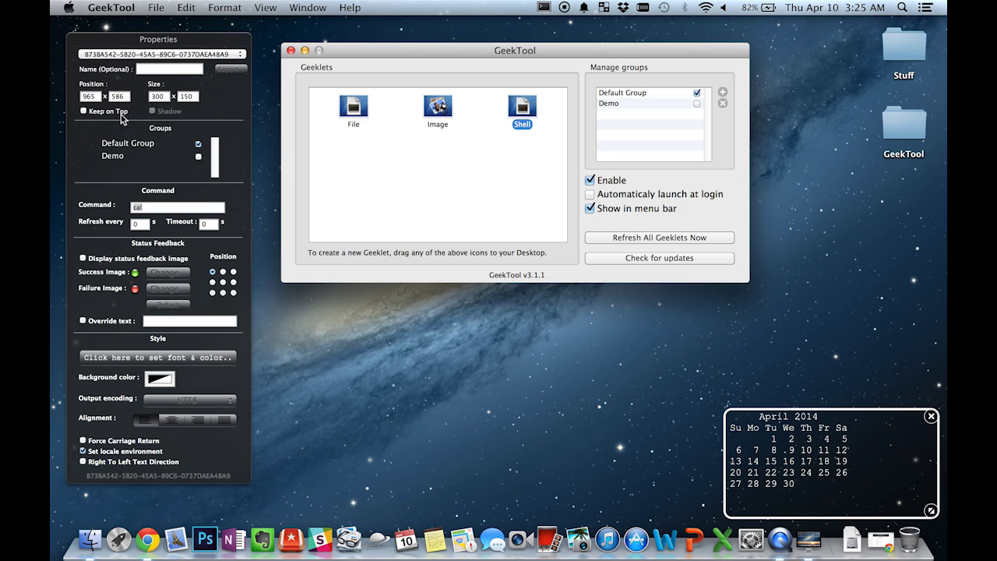
pyautogui.moveTo(155, 116)
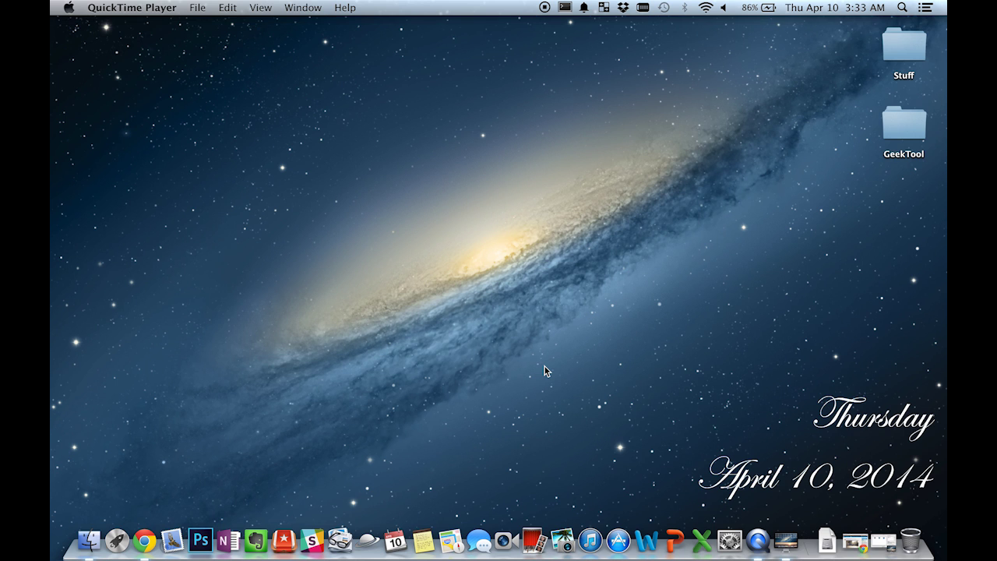
# - Return to GeekTool and inspect the shell command and properties of the weekday geeklet above the date
pyautogui.click(784, 540)
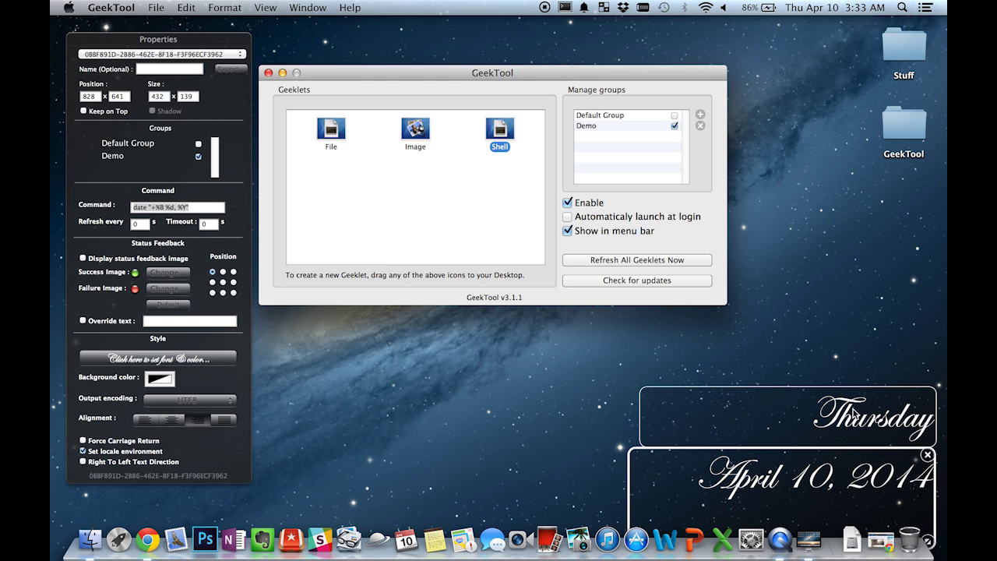
pyautogui.click(861, 405)
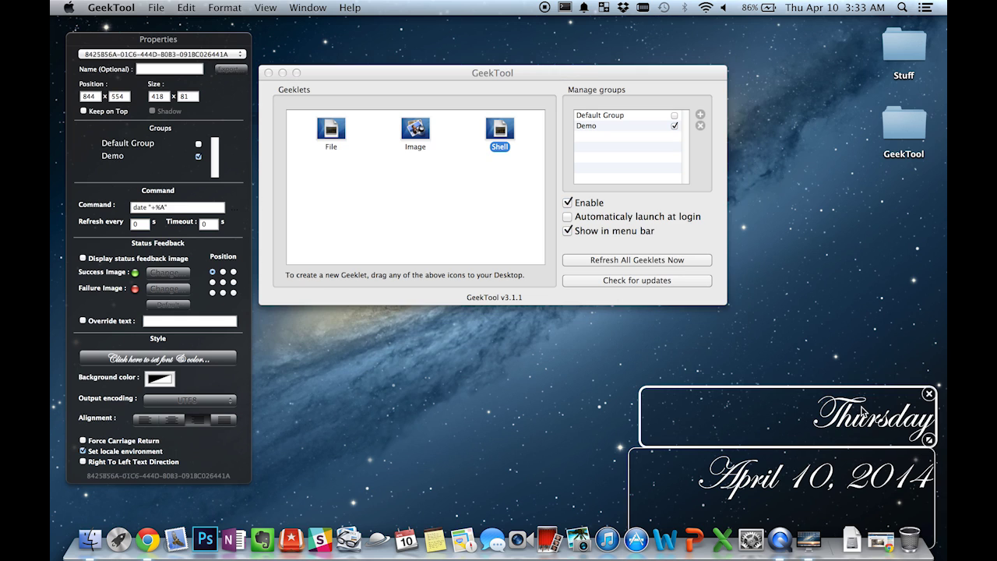
# - Examine the full shell commands of the weekday geeklet and the date geeklet below it, and quit GeekTool
pyautogui.click(183, 210)
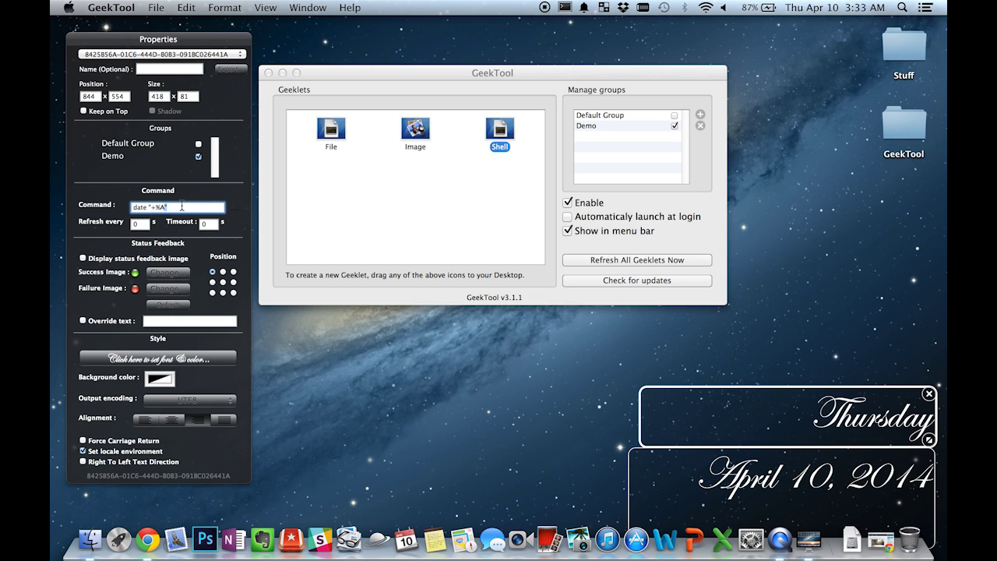
pyautogui.moveTo(185, 208); pyautogui.dragTo(117, 204)
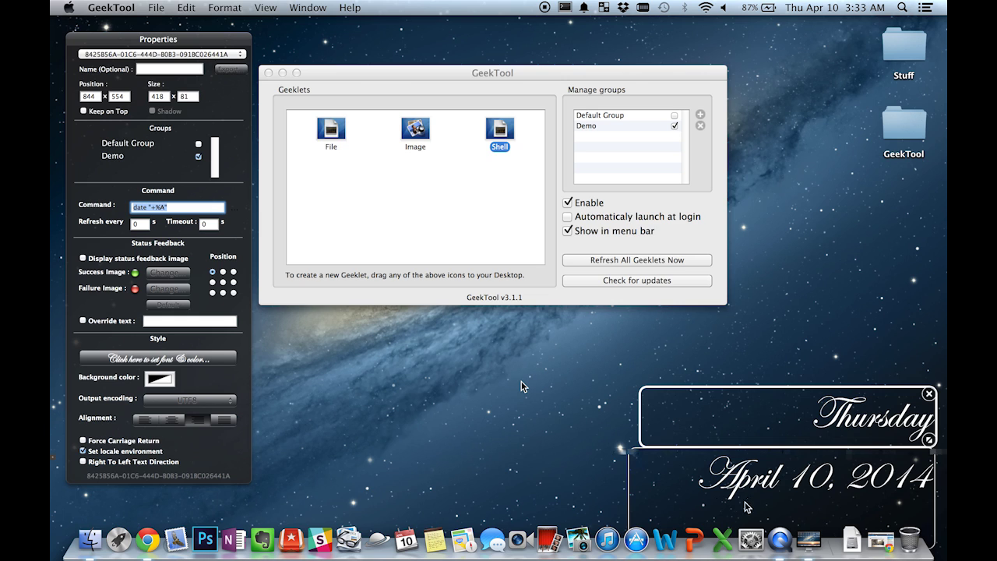
pyautogui.click(764, 474)
pyautogui.click(201, 207)
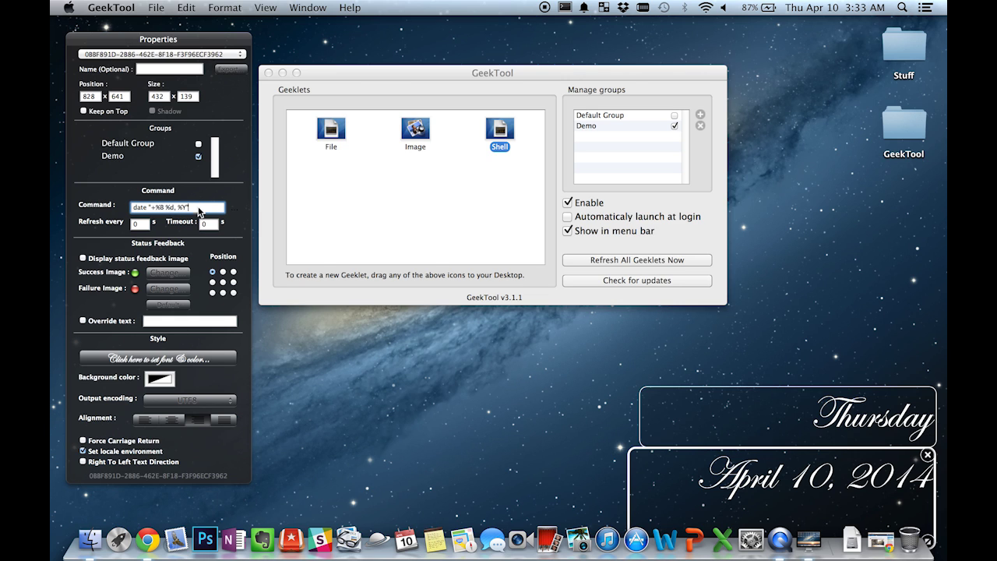
pyautogui.moveTo(209, 207); pyautogui.dragTo(124, 204)
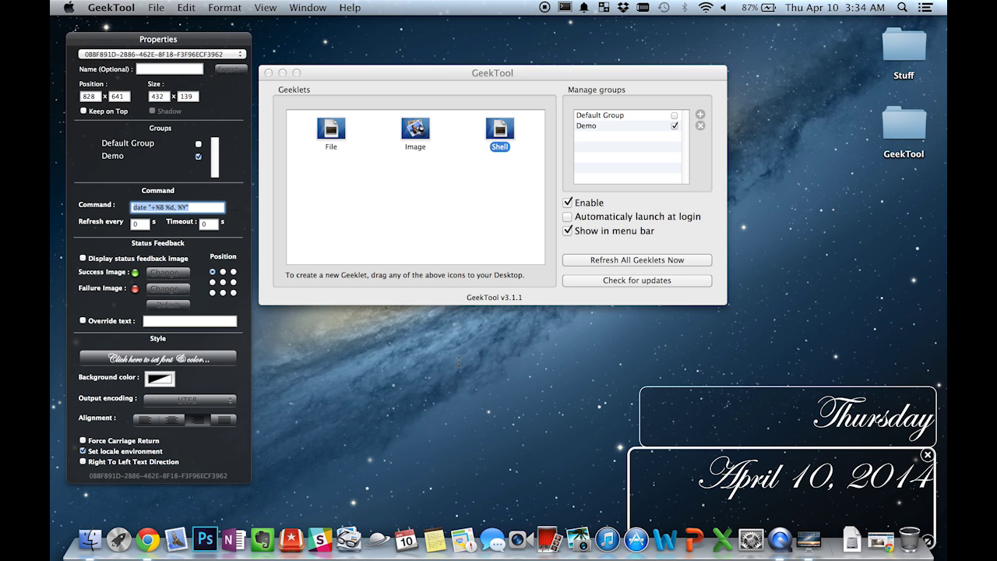
pyautogui.press('super+q')
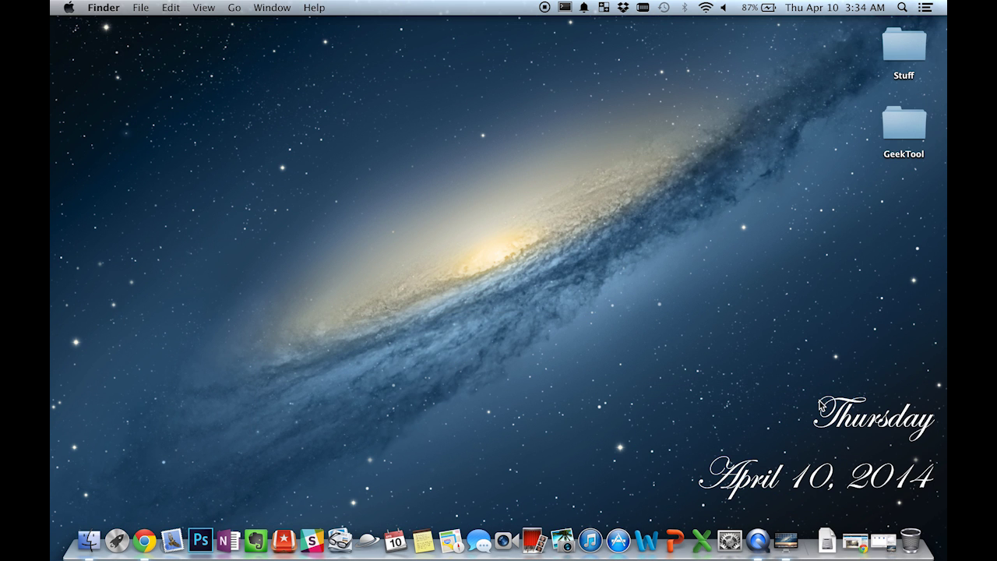
# - Switch to Chrome and look through the all-time top posts on r/GeekTool for example desktop setups
pyautogui.click(157, 537)
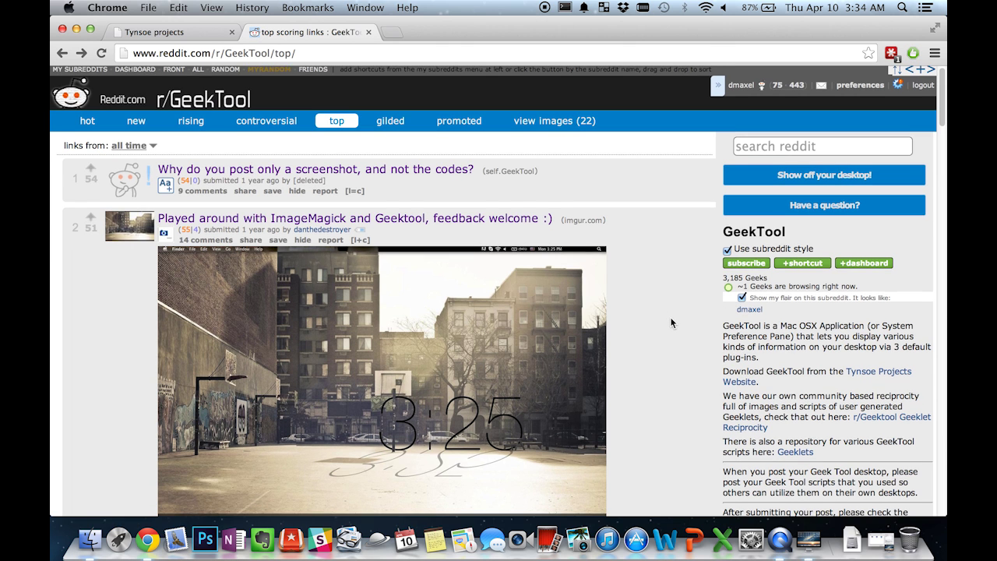
pyautogui.scroll(-2, 672, 323)
pyautogui.scroll(-2, 672, 322)
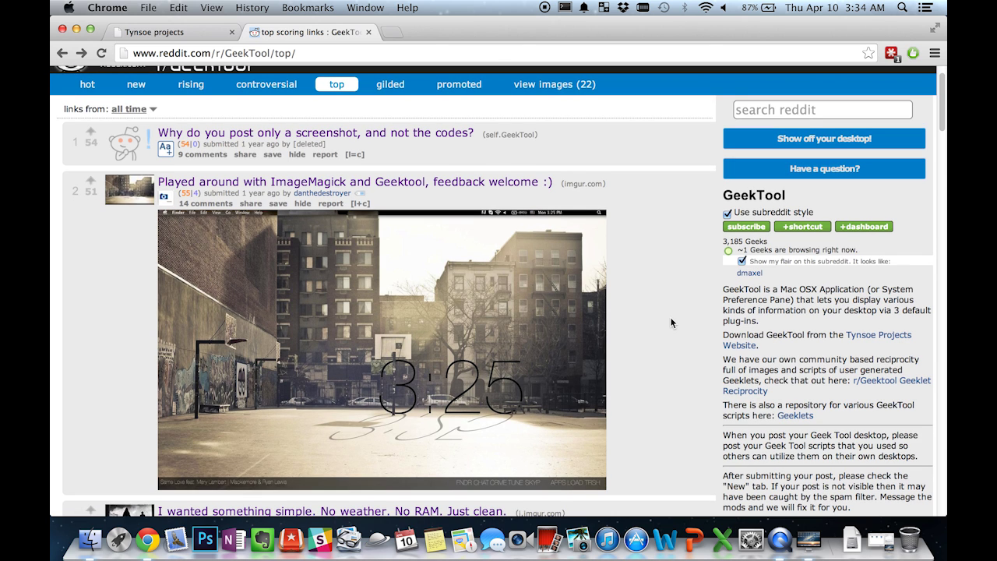
pyautogui.scroll(-5, 671, 322)
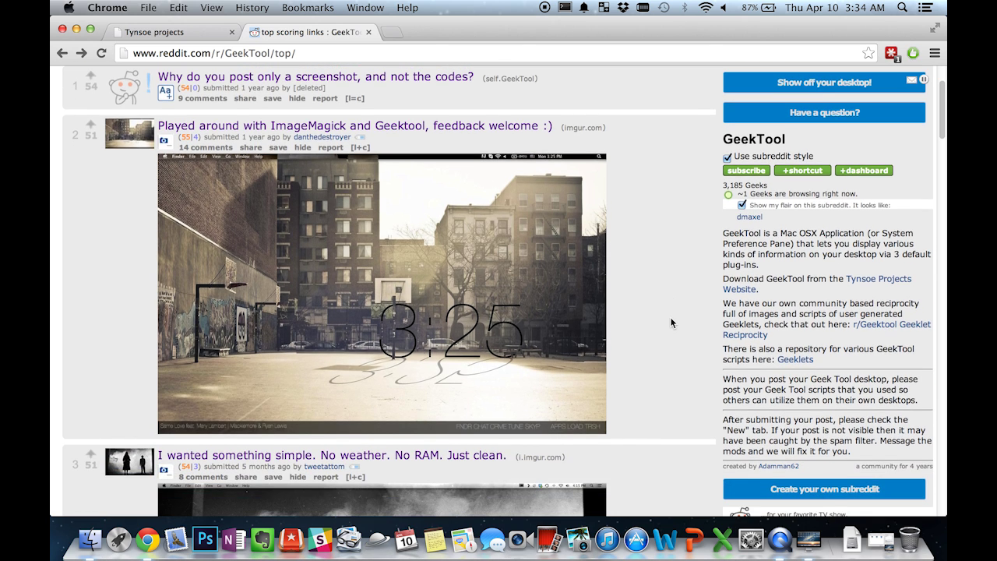
pyautogui.scroll(-10, 671, 323)
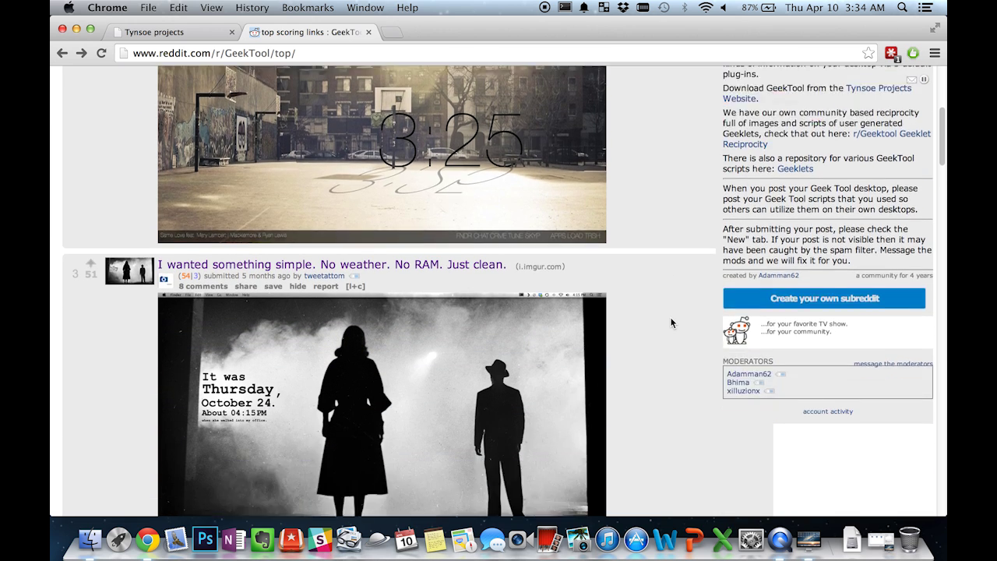
pyautogui.scroll(-4, 671, 323)
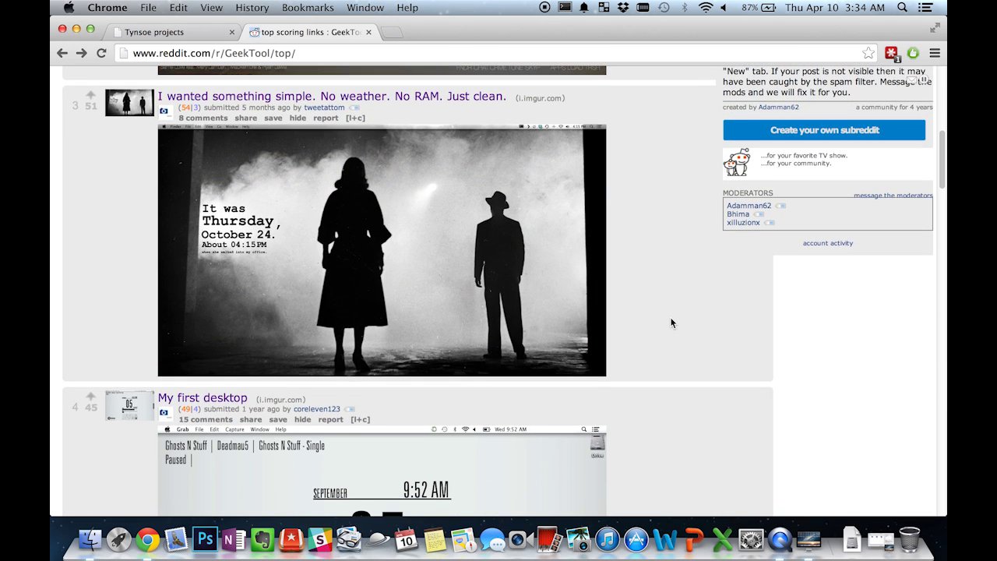
pyautogui.scroll(-7, 672, 323)
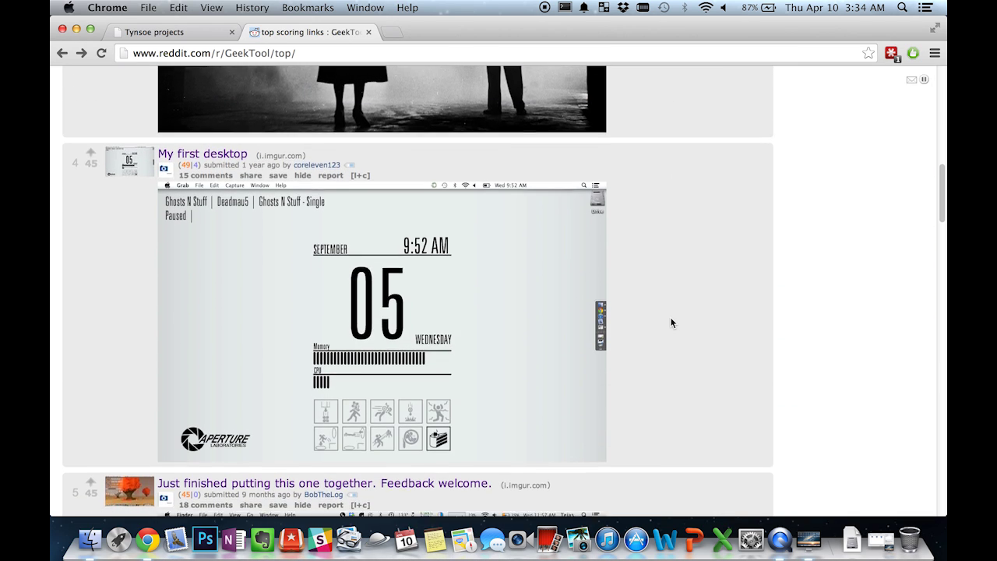
pyautogui.scroll(-2, 671, 323)
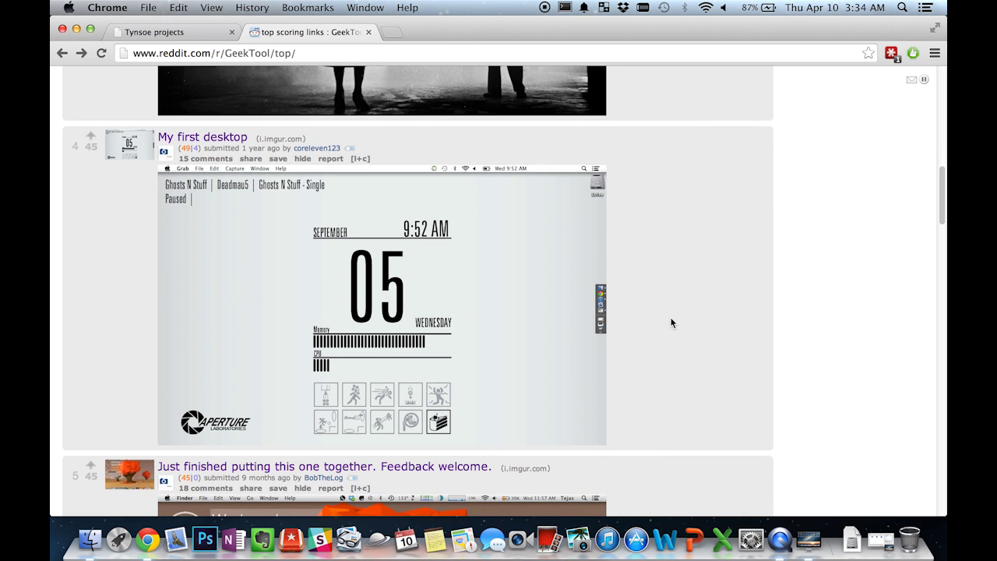